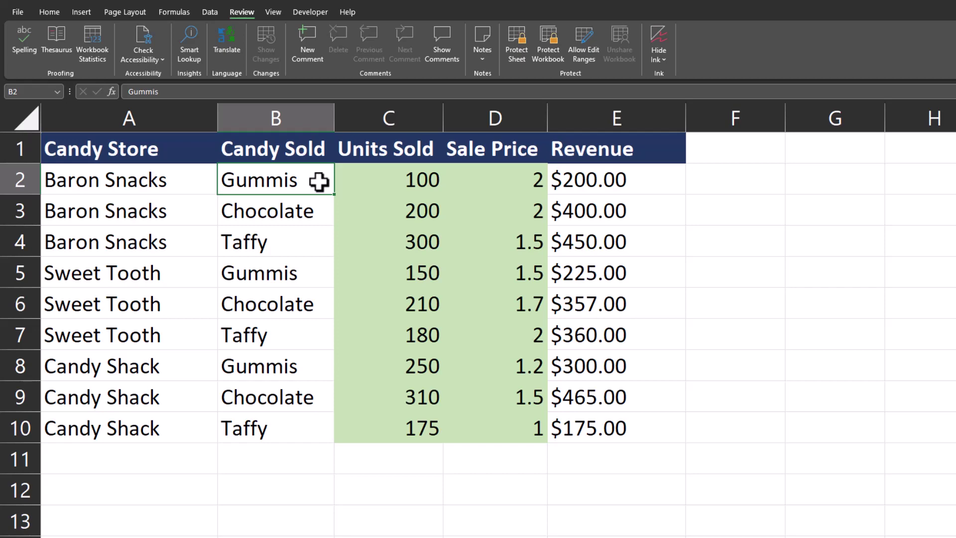
Protect the candy sheet with a confirmed password, then try editing Chocolate cell B3.
{"action": "left_click", "coordinate": [516, 60]}
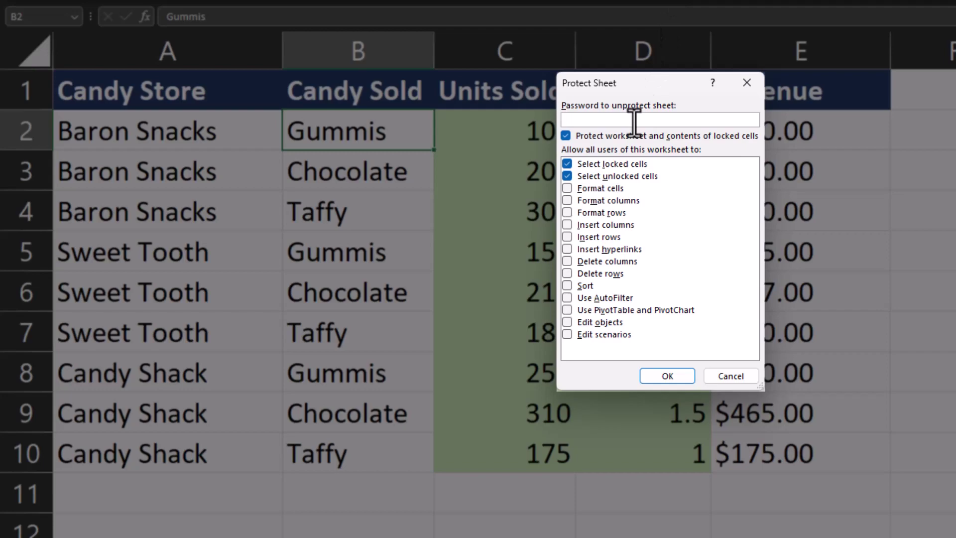
{"action": "type", "text": "12"}
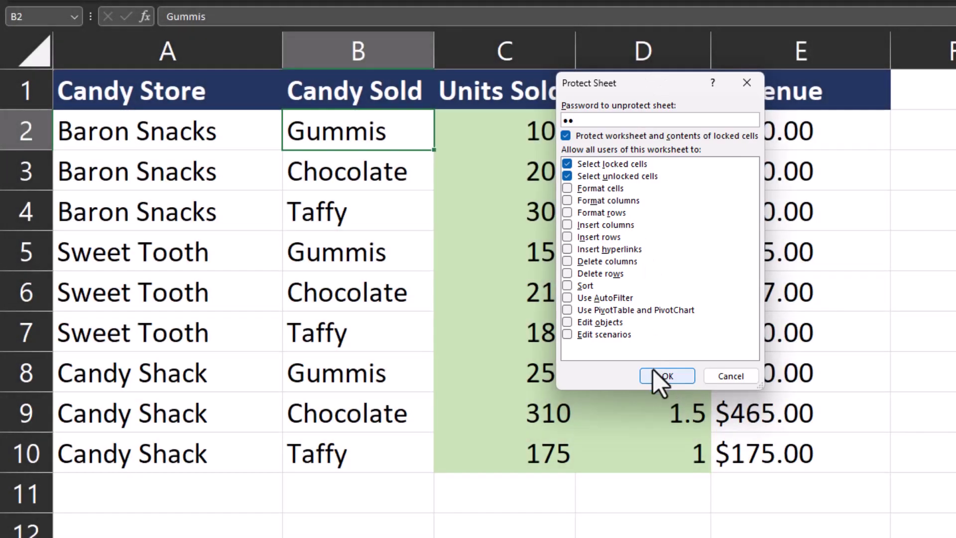
{"action": "left_click", "coordinate": [654, 373]}
{"action": "type", "text": "12"}
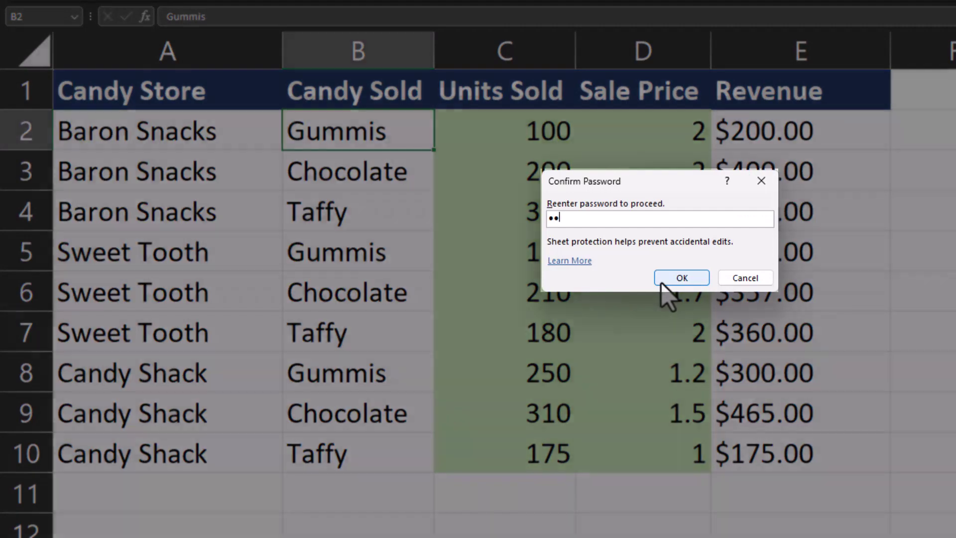
{"action": "left_click", "coordinate": [662, 282]}
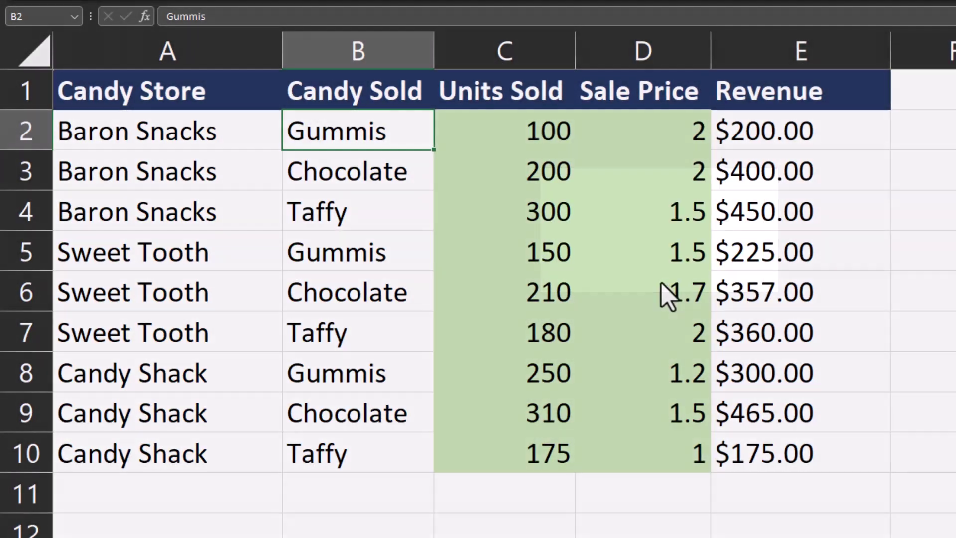
{"action": "double_click", "coordinate": [379, 173]}
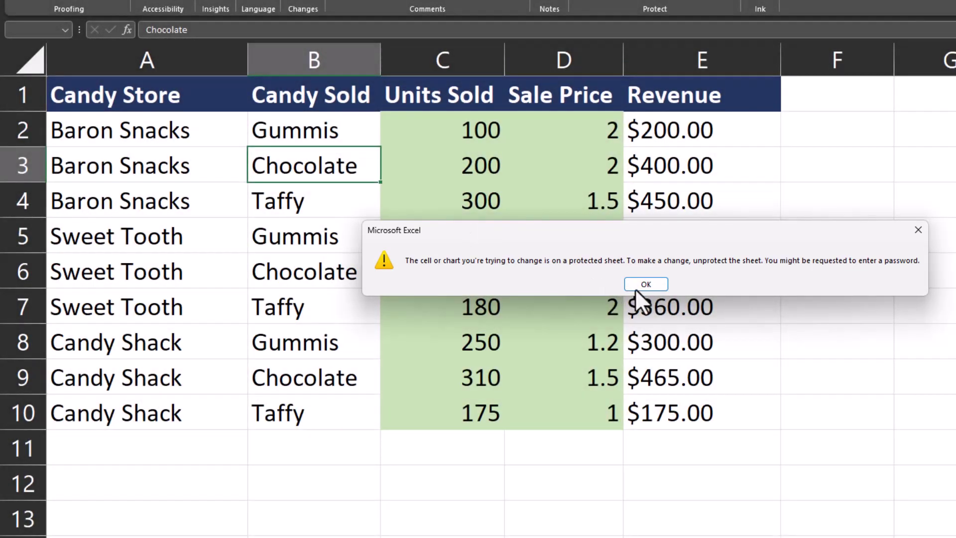
Dismiss the warning, unprotect the sheet with its password, and start editing B3.
{"action": "left_click", "coordinate": [639, 287]}
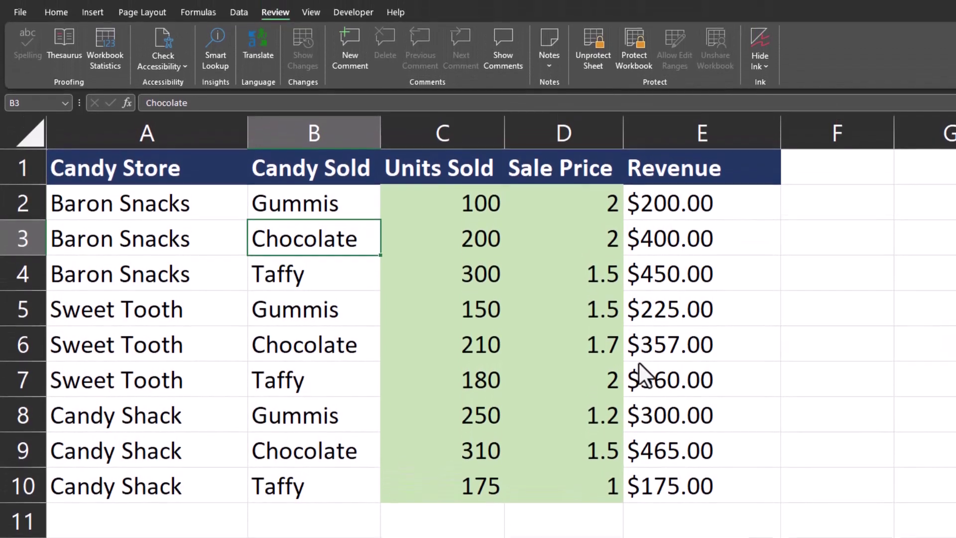
{"action": "left_click", "coordinate": [594, 69]}
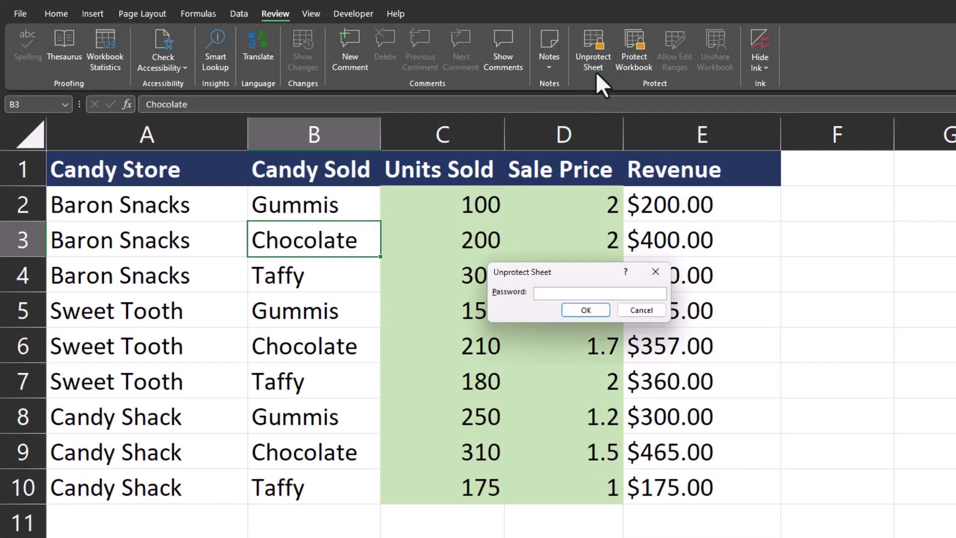
{"action": "type", "text": "12"}
{"action": "left_click", "coordinate": [595, 310]}
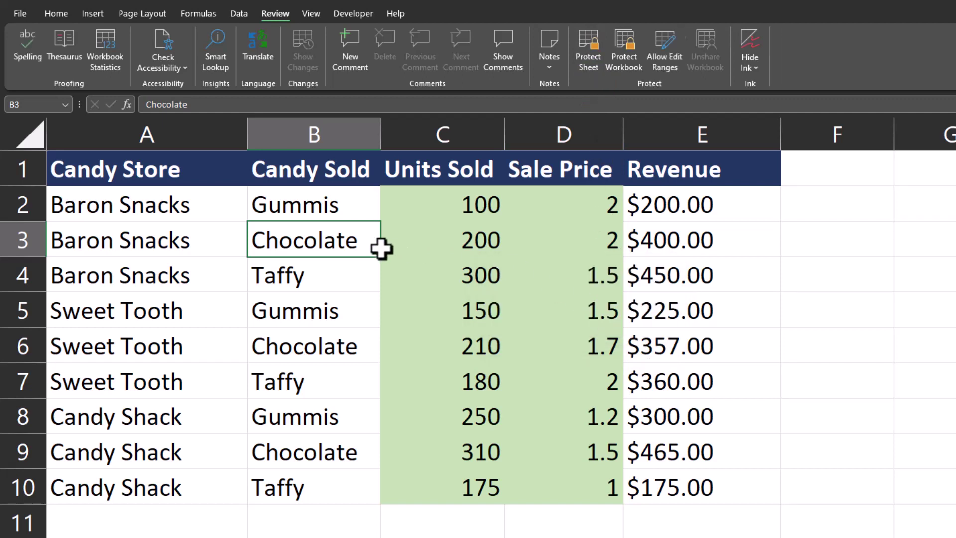
{"action": "double_click", "coordinate": [367, 244]}
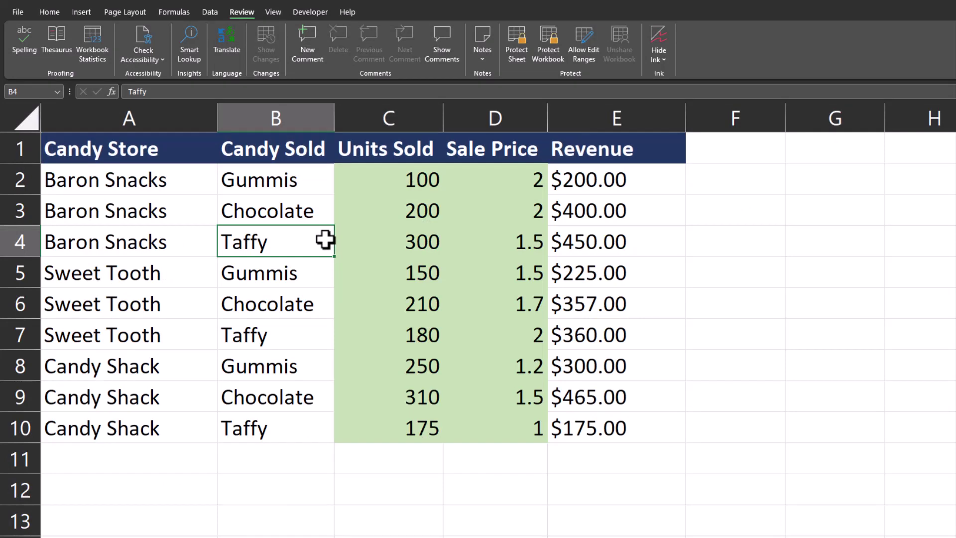
{"action": "left_click_drag", "start_coordinate": [372, 181], "coordinate": [478, 422]}
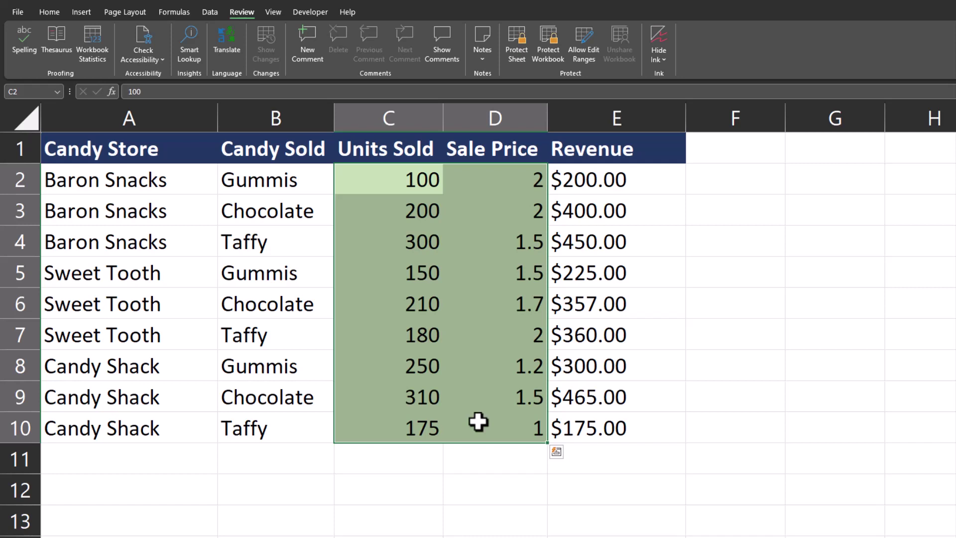
{"action": "left_click", "coordinate": [675, 178]}
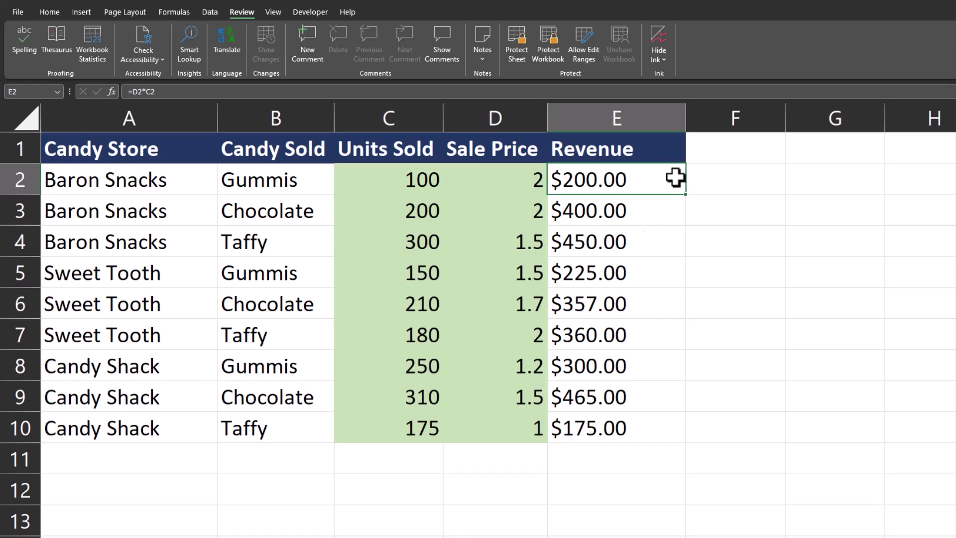
{"action": "double_click", "coordinate": [675, 178]}
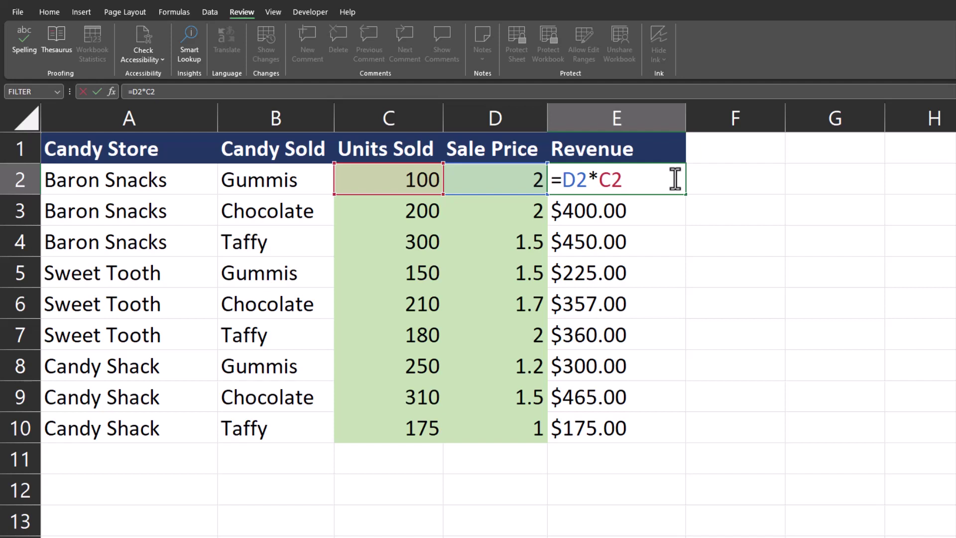
{"action": "key", "text": "Return"}
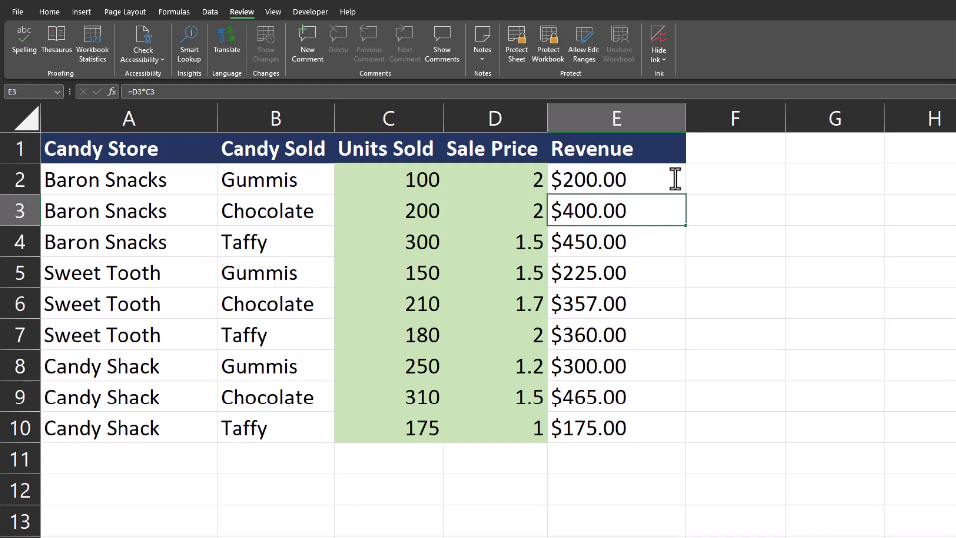
{"action": "left_click", "coordinate": [389, 179]}
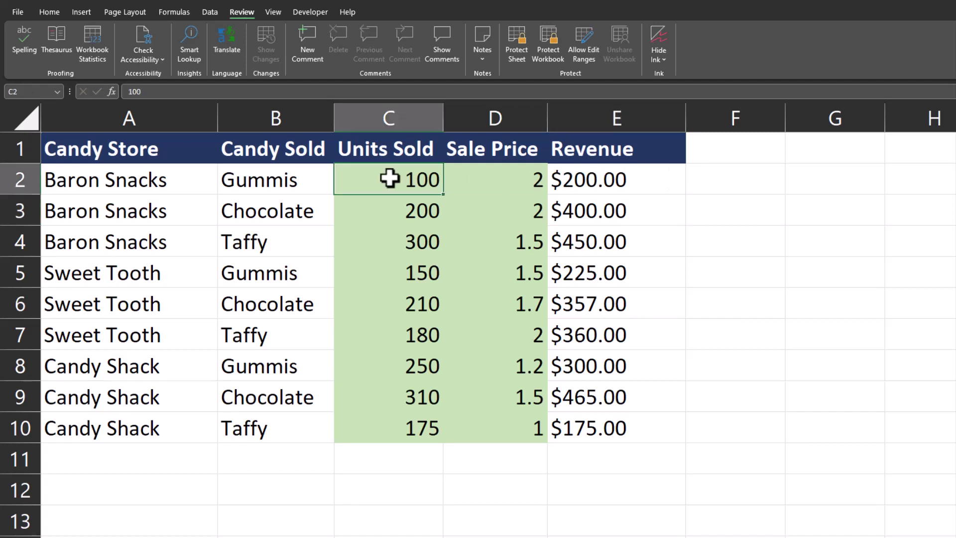
{"action": "left_click_drag", "start_coordinate": [389, 179], "coordinate": [492, 422]}
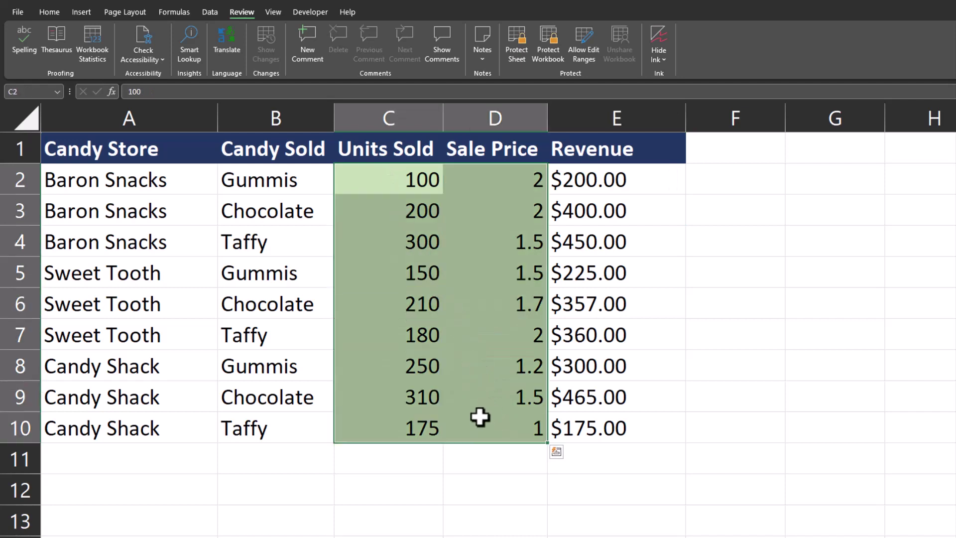
{"action": "left_click", "coordinate": [462, 185]}
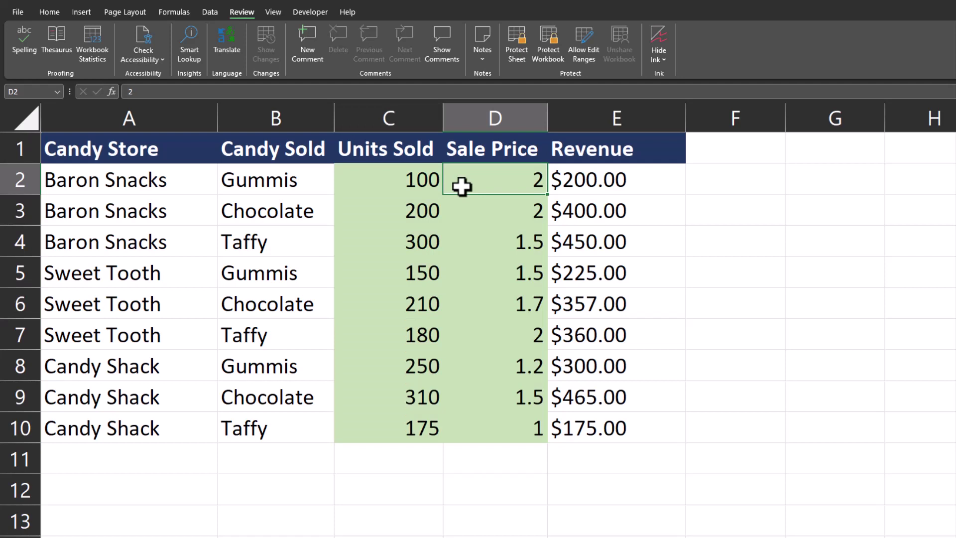
Find all cells matching a green Sale Price cell's format and select the 18 results.
{"action": "key", "text": "ctrl+f"}
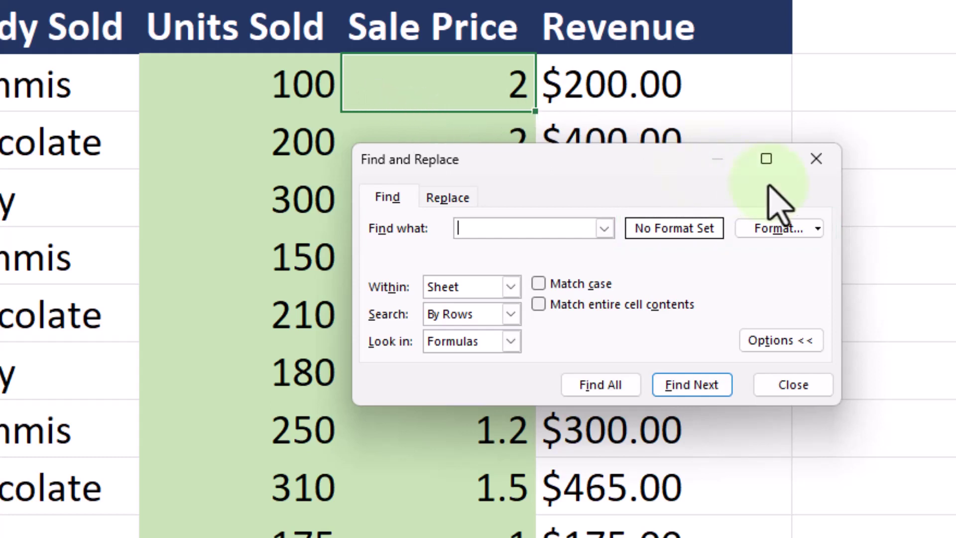
{"action": "left_click", "coordinate": [817, 229]}
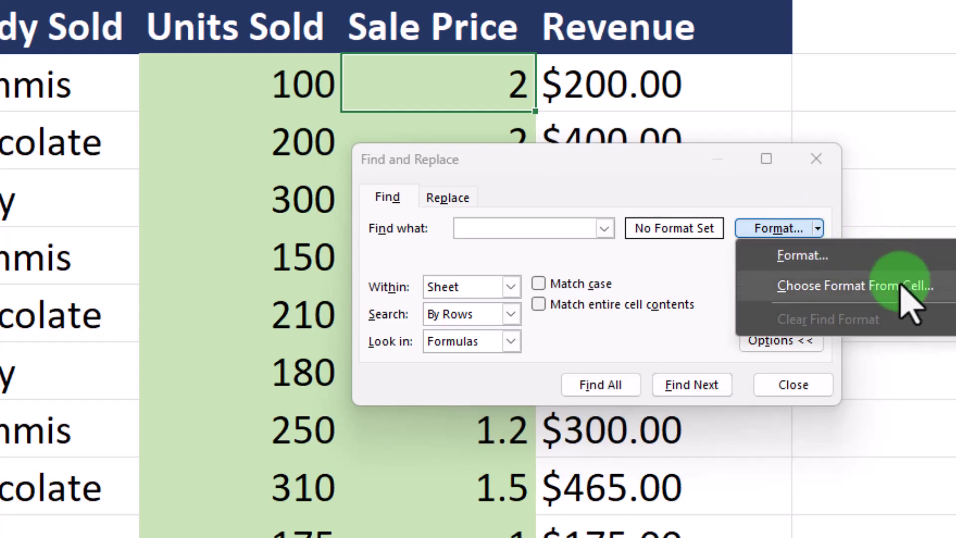
{"action": "left_click", "coordinate": [900, 287]}
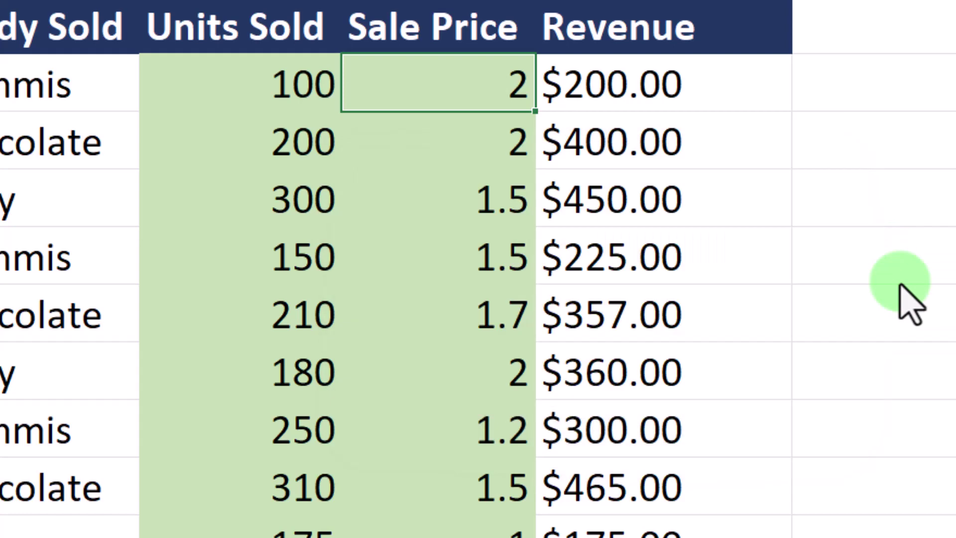
{"action": "left_click", "coordinate": [447, 146]}
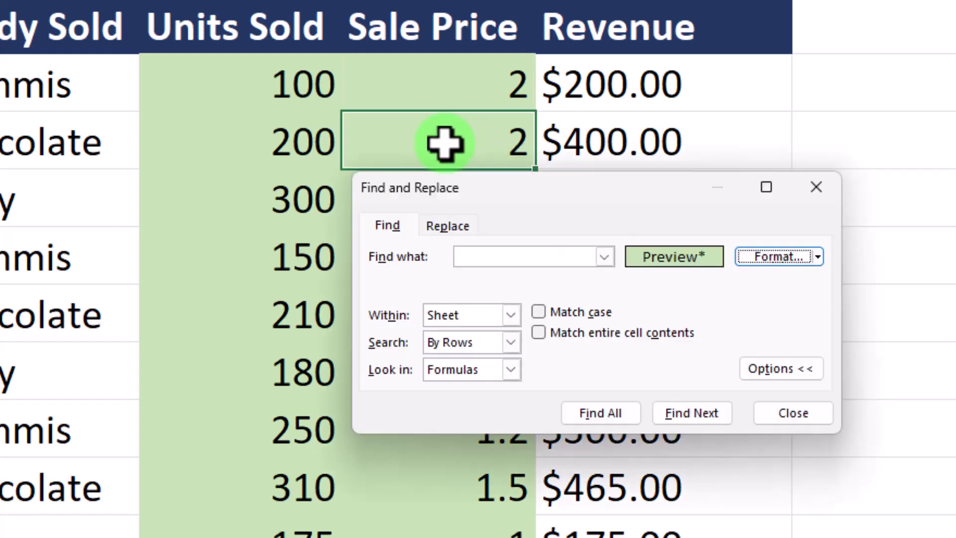
{"action": "left_click", "coordinate": [570, 410]}
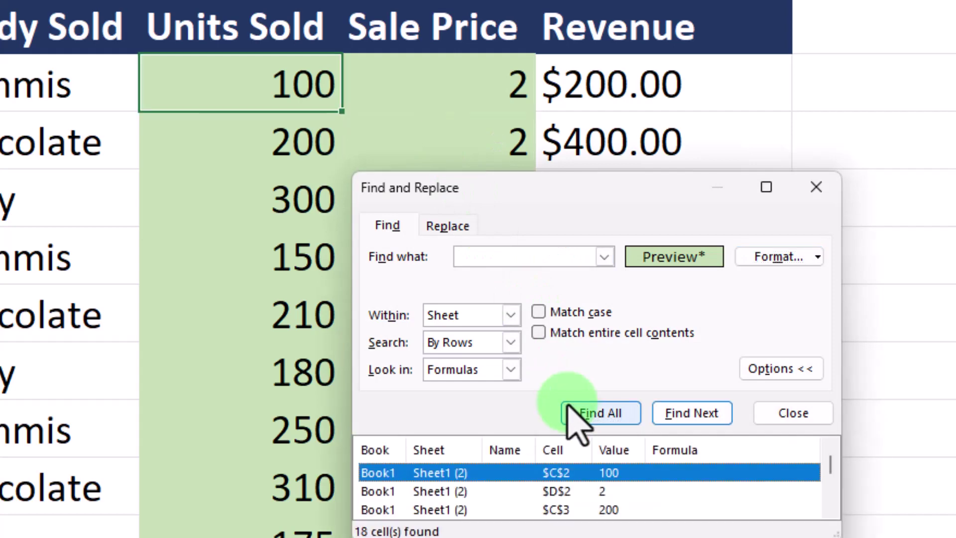
{"action": "key", "text": "ctrl+a"}
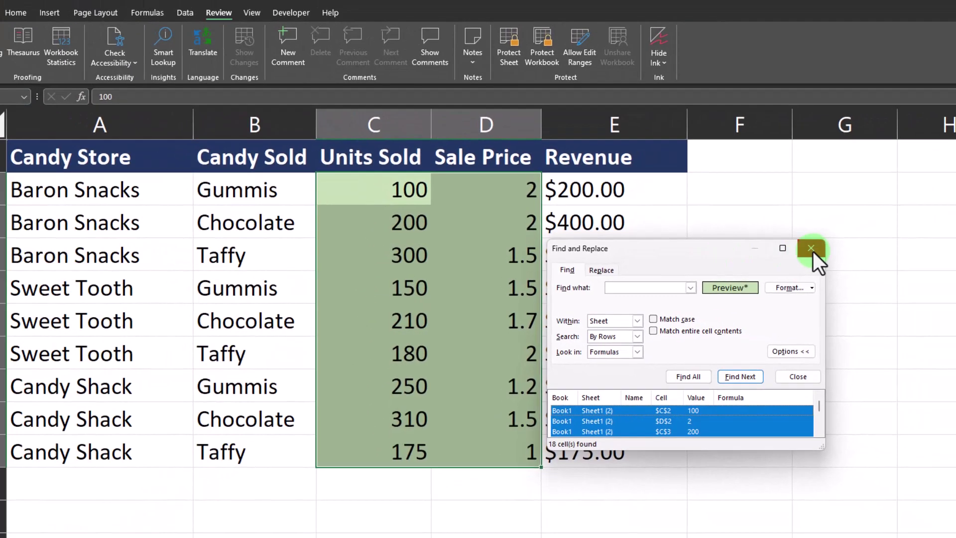
Close Find and uncheck Locked on the Format Cells Protection tab for the green cells.
{"action": "left_click", "coordinate": [813, 251]}
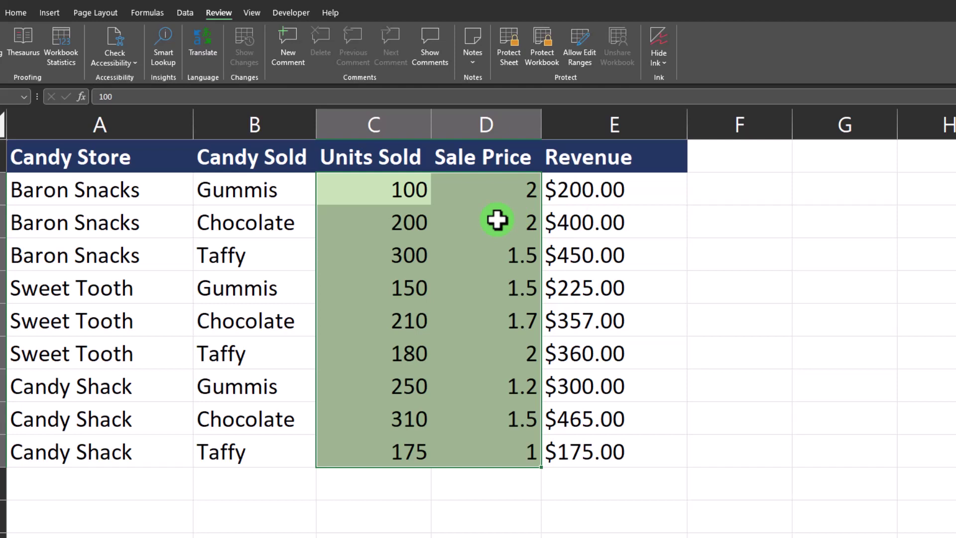
{"action": "key", "text": "ctrl+1"}
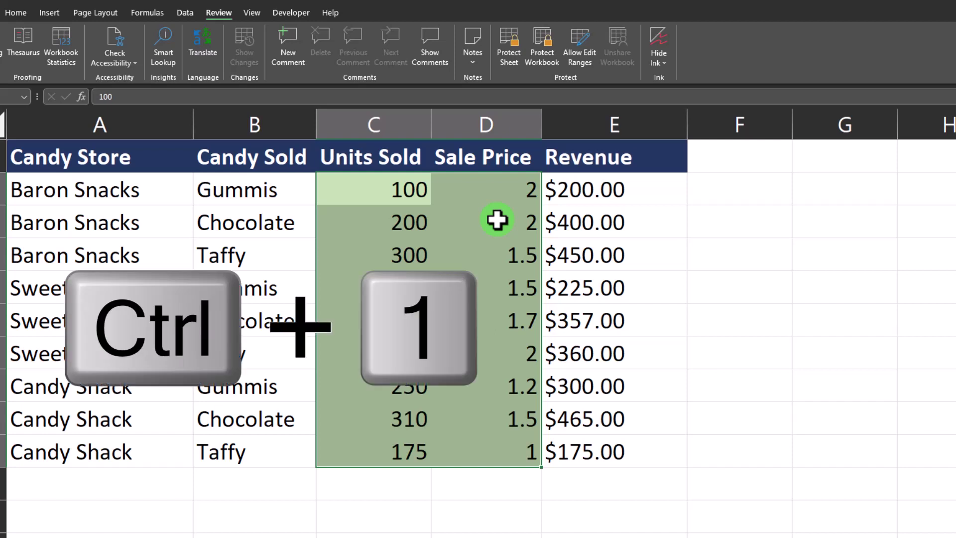
{"action": "right_click", "coordinate": [496, 220]}
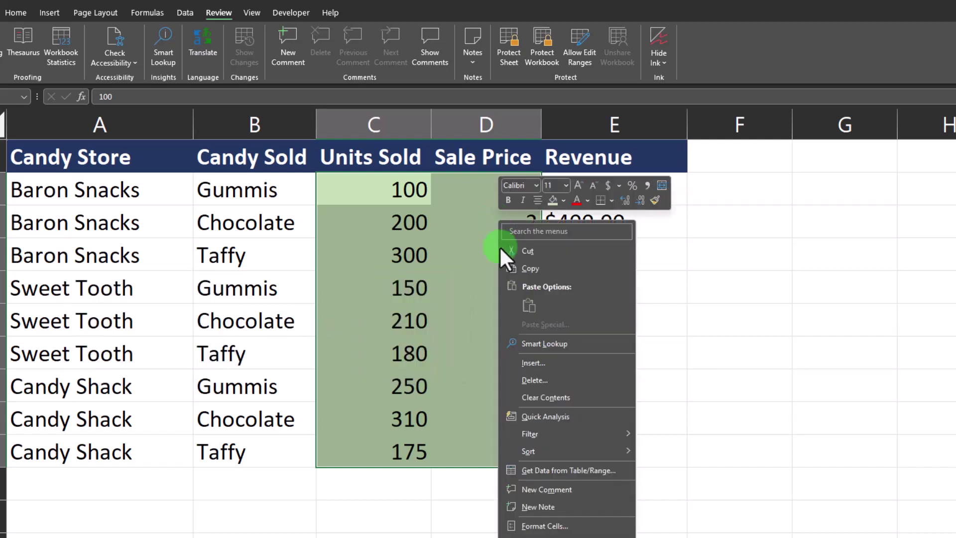
{"action": "left_click", "coordinate": [547, 526]}
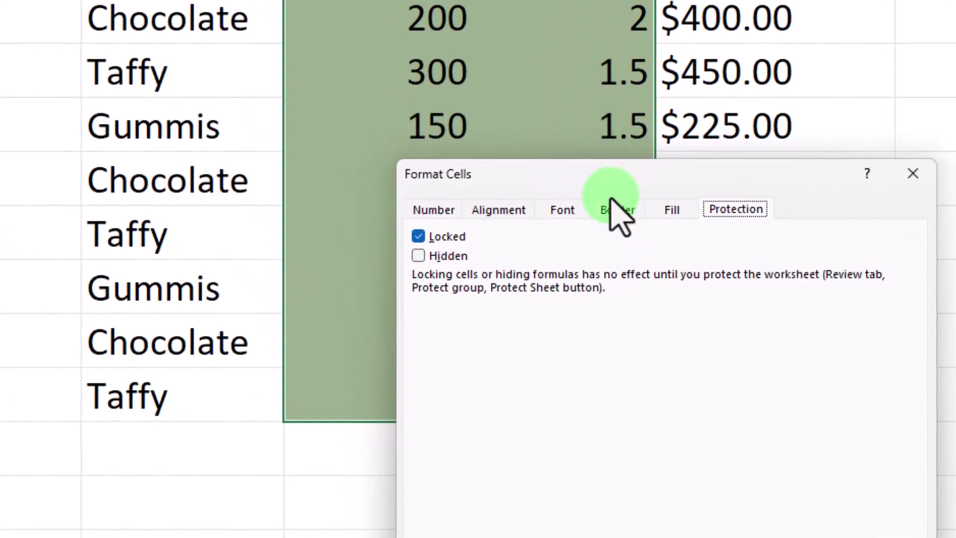
{"action": "left_click", "coordinate": [424, 239]}
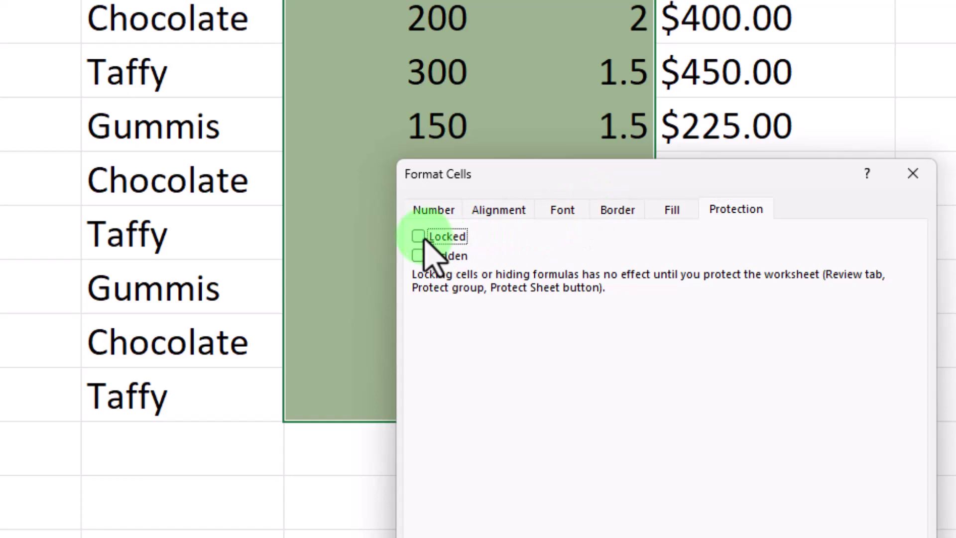
Apply the unlocked setting, protect the sheet again, and try editing Revenue cell E2.
{"action": "key", "text": "Return"}
{"action": "left_click", "coordinate": [745, 1]}
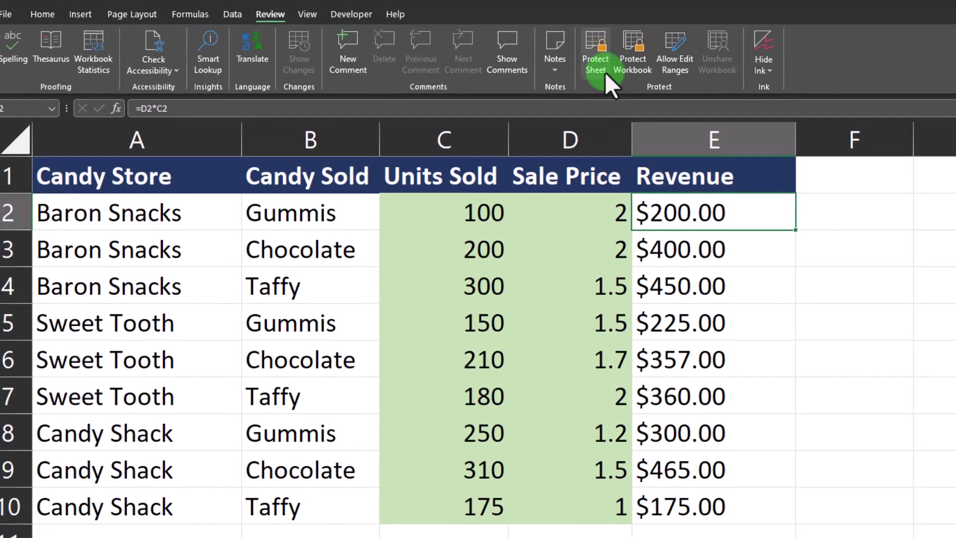
{"action": "left_click", "coordinate": [604, 71]}
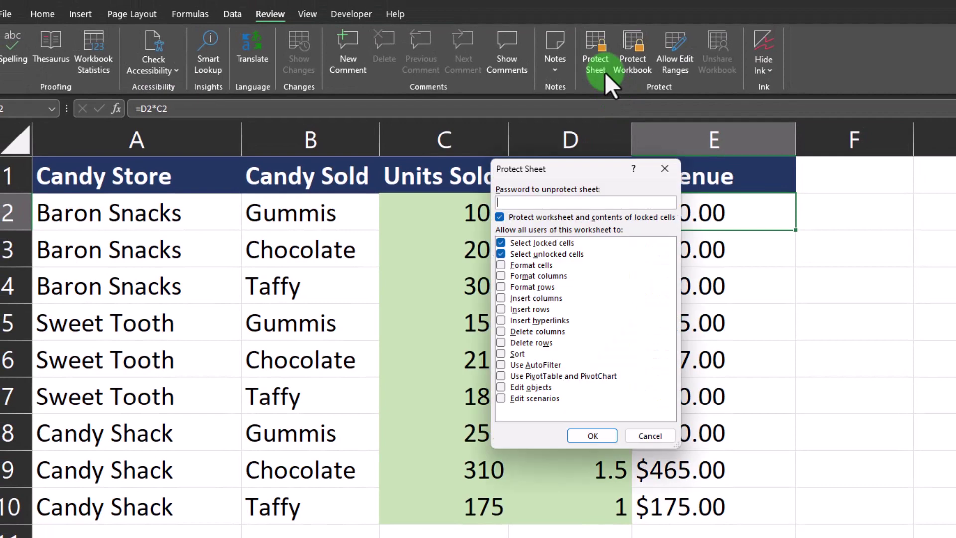
{"action": "left_click", "coordinate": [599, 435]}
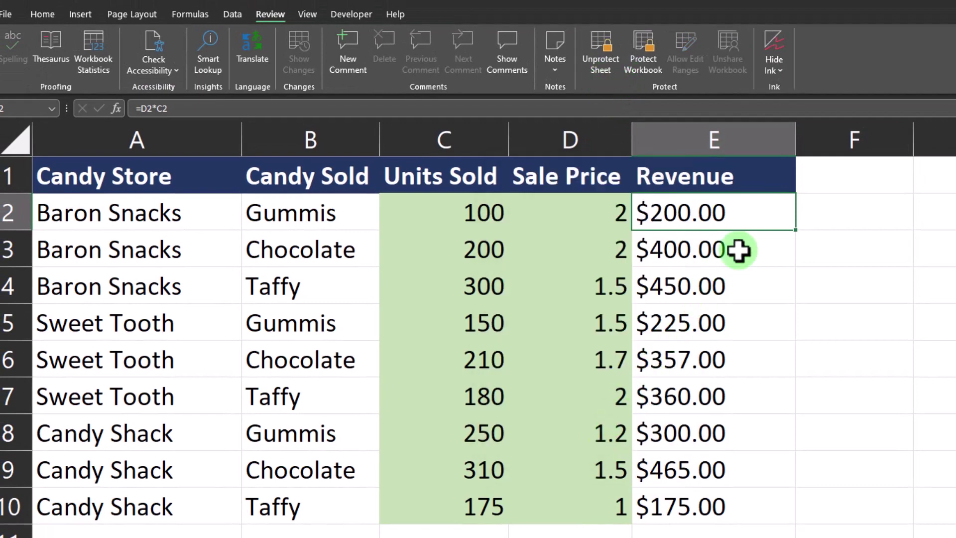
{"action": "double_click", "coordinate": [755, 216]}
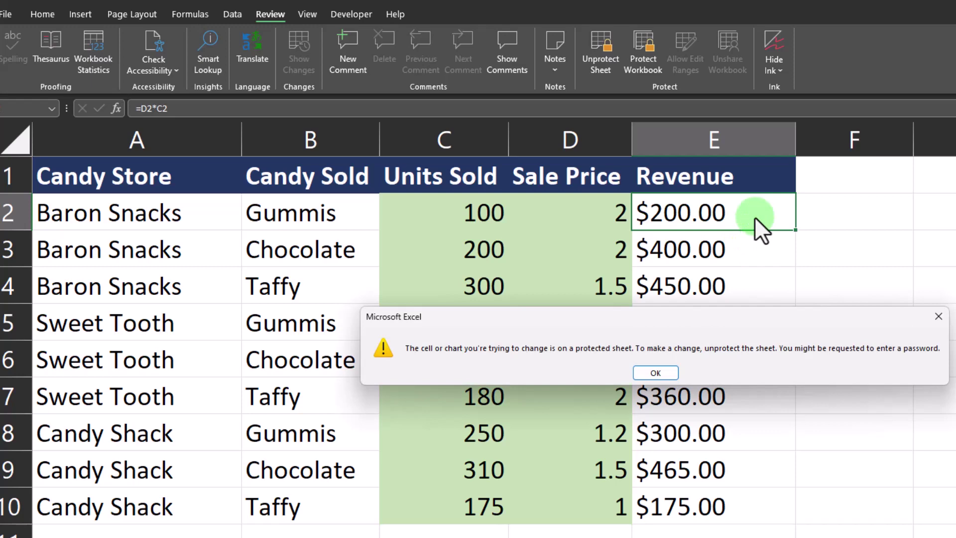
Dismiss the warning and enter 120 units in C2 and price 4 in D2.
{"action": "left_click", "coordinate": [655, 373]}
{"action": "left_click", "coordinate": [493, 213]}
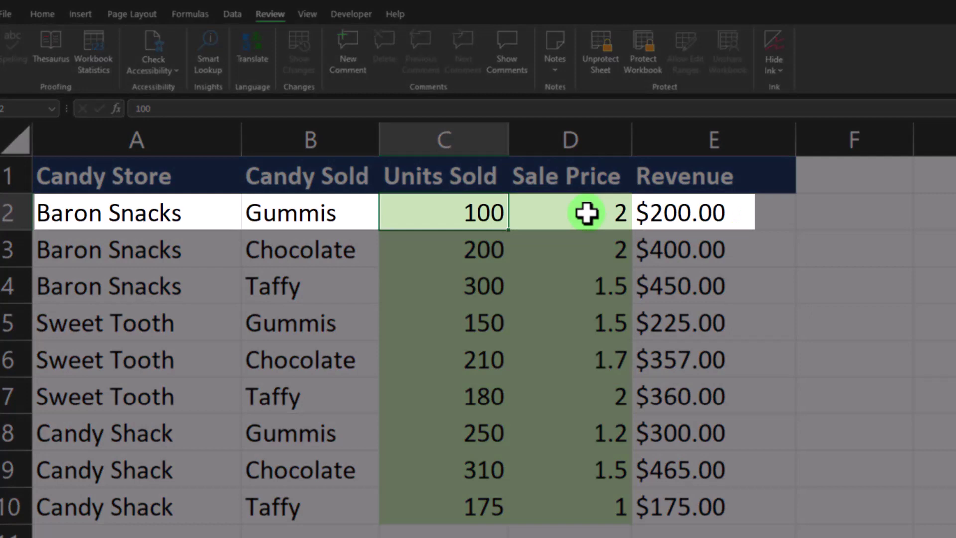
{"action": "type", "text": "120"}
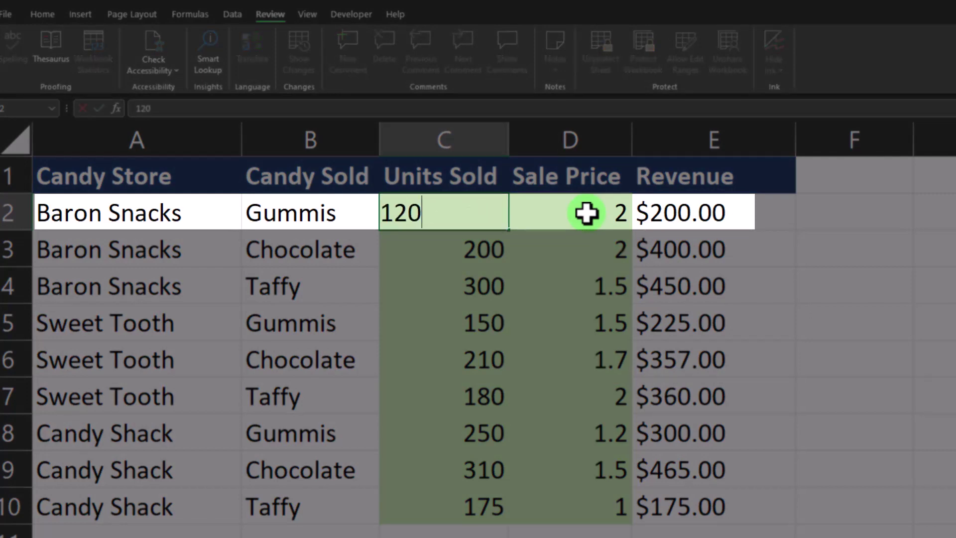
{"action": "key", "text": "Tab"}
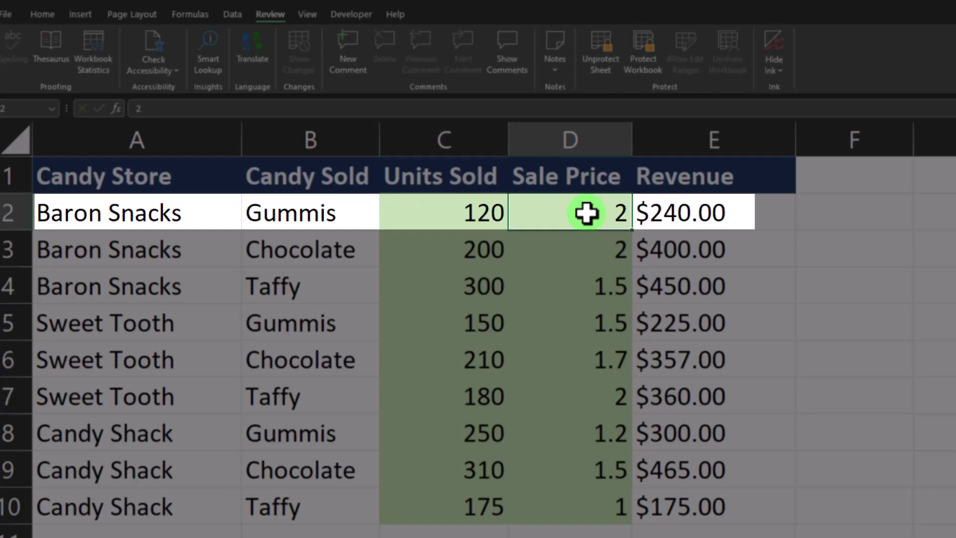
{"action": "type", "text": "4"}
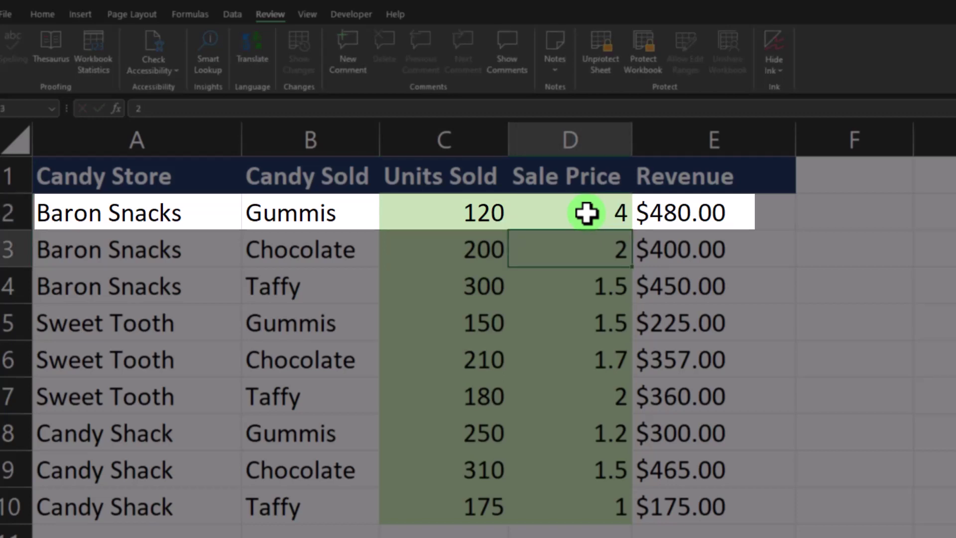